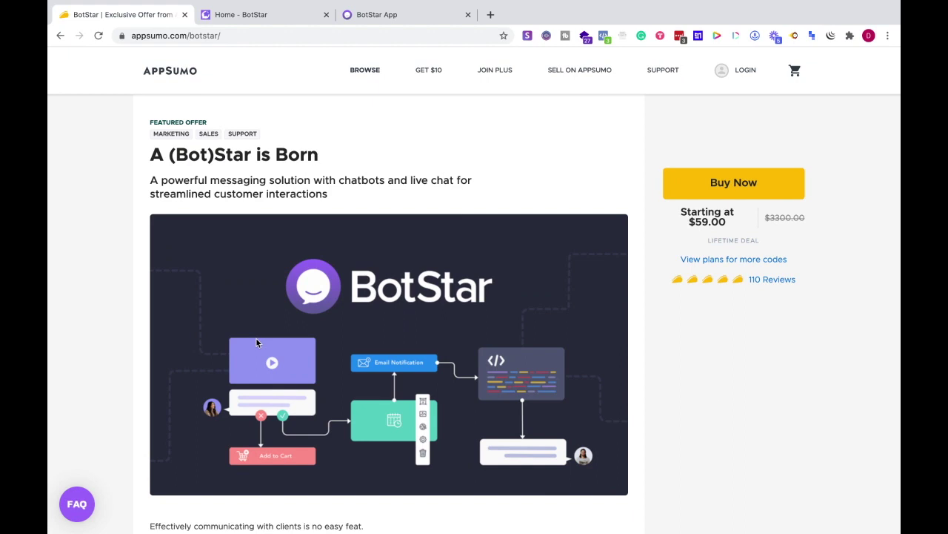
# Scroll the AppSumo BotStar deal down to its inline scripting, Zapier and Integromat features
pyautogui.scroll(-3, 255, 337)
pyautogui.scroll(2, 255, 337)
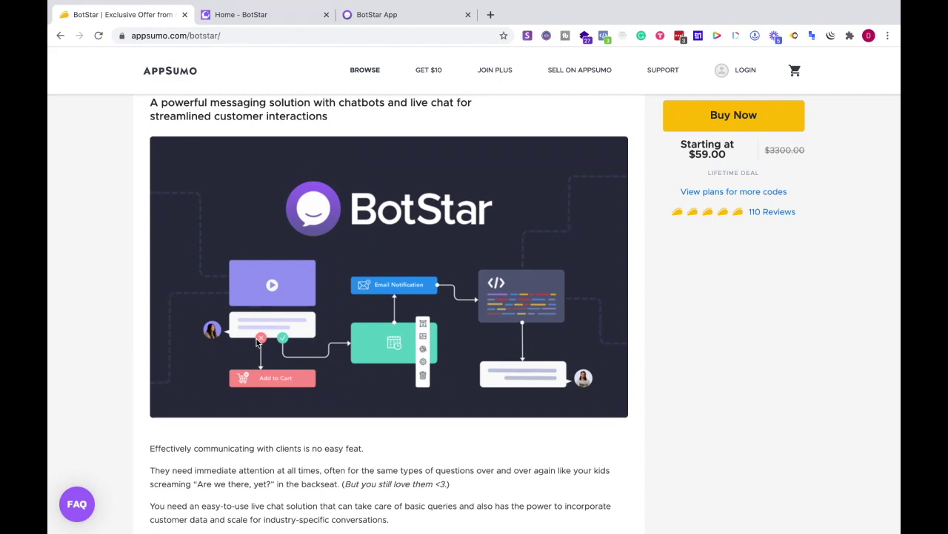
pyautogui.scroll(-2, 234, 416)
pyautogui.scroll(-3, 234, 416)
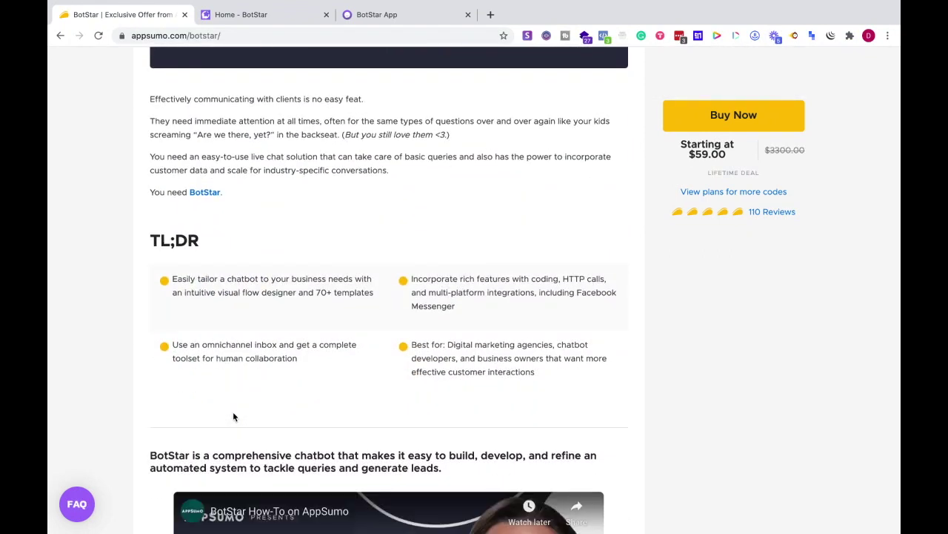
pyautogui.scroll(-5, 233, 408)
pyautogui.scroll(-5, 232, 391)
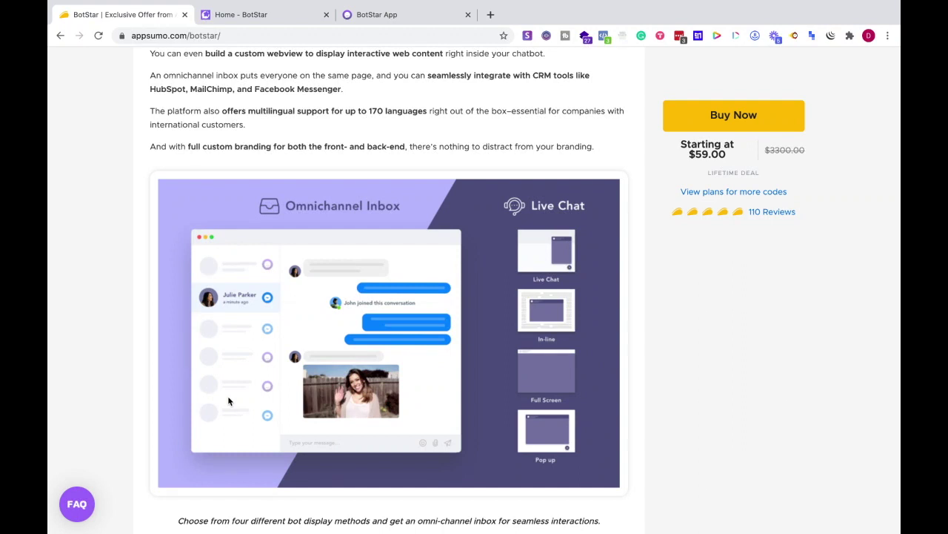
pyautogui.scroll(-1, 228, 401)
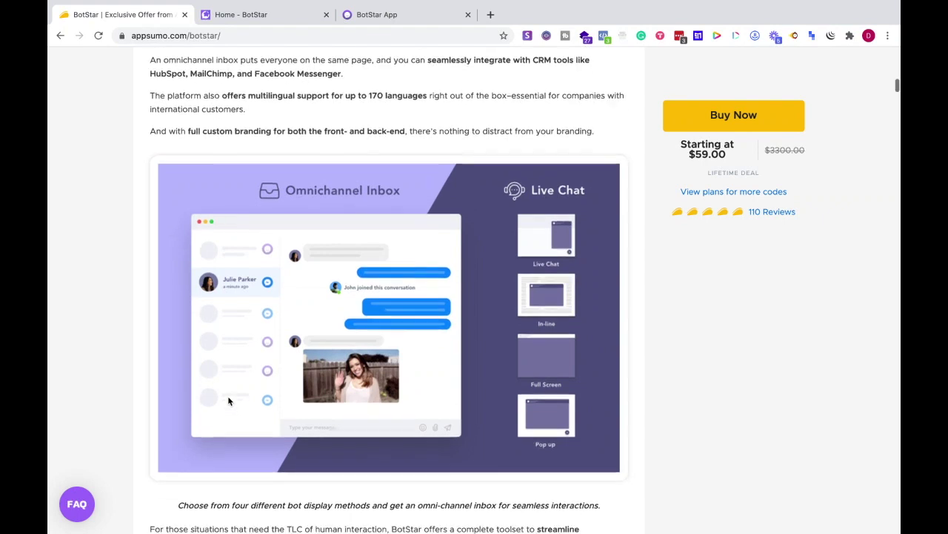
pyautogui.scroll(-1, 228, 401)
pyautogui.scroll(-3, 228, 401)
pyautogui.scroll(-1, 228, 401)
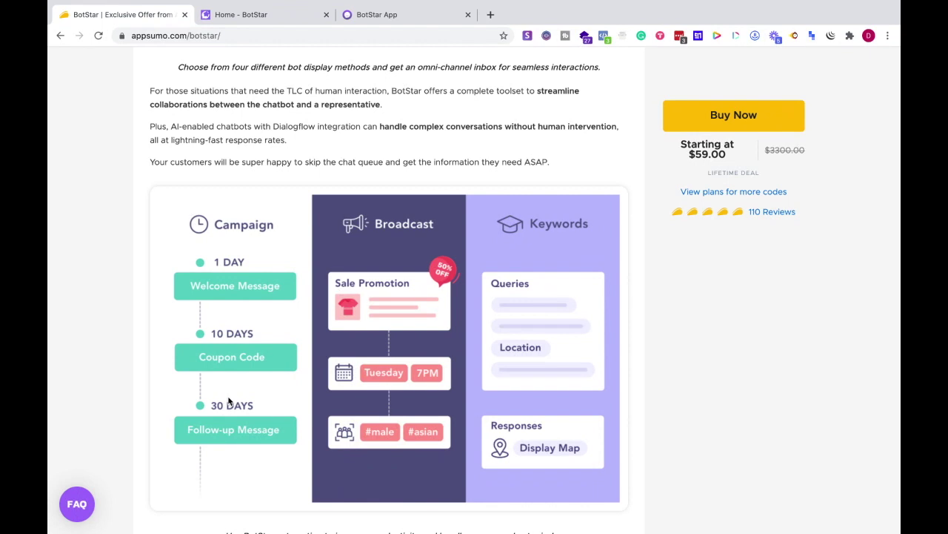
pyautogui.scroll(-4, 229, 401)
pyautogui.scroll(-3, 228, 401)
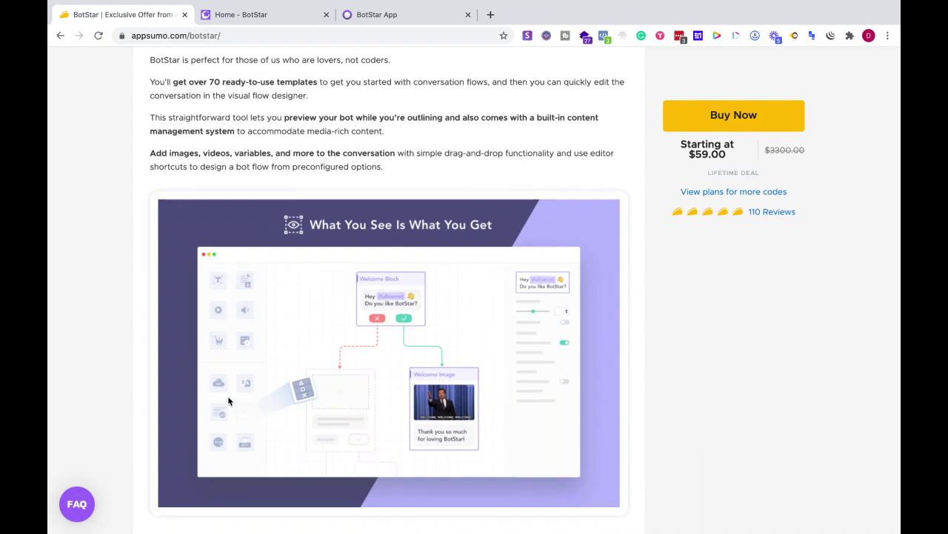
pyautogui.scroll(-4, 228, 401)
pyautogui.scroll(-3, 228, 401)
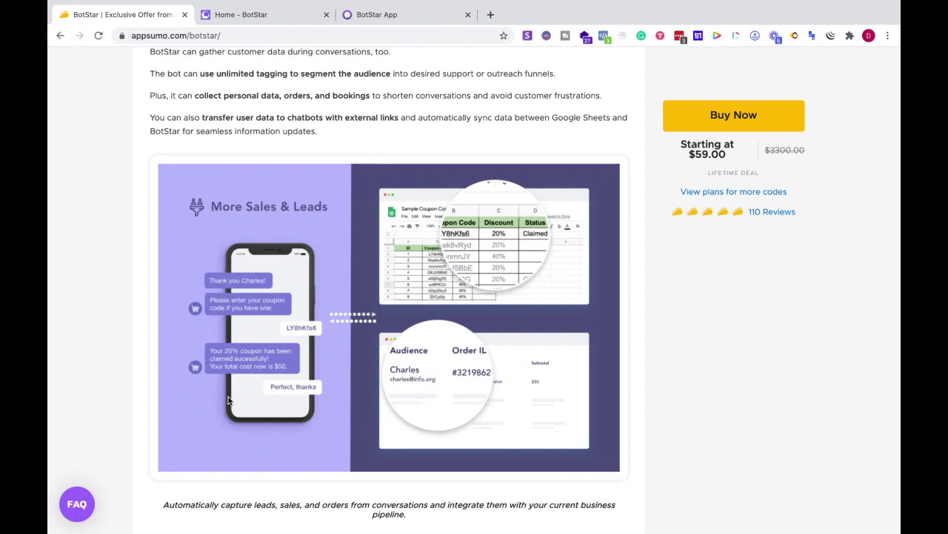
pyautogui.scroll(-2, 229, 393)
pyautogui.scroll(-3, 229, 387)
pyautogui.scroll(-3, 229, 387)
pyautogui.scroll(3, 229, 390)
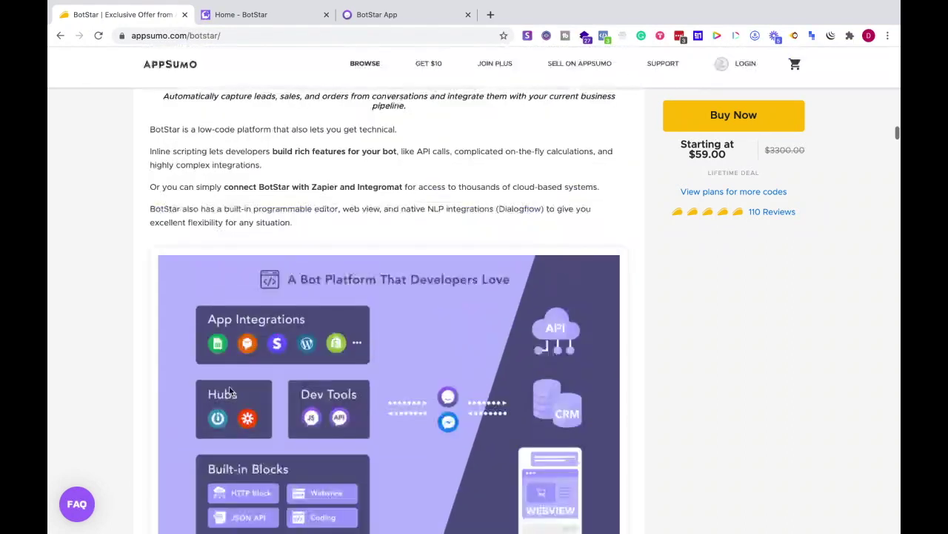
pyautogui.scroll(6, 229, 391)
pyautogui.scroll(4, 229, 391)
pyautogui.scroll(5, 229, 391)
pyautogui.scroll(-1, 229, 389)
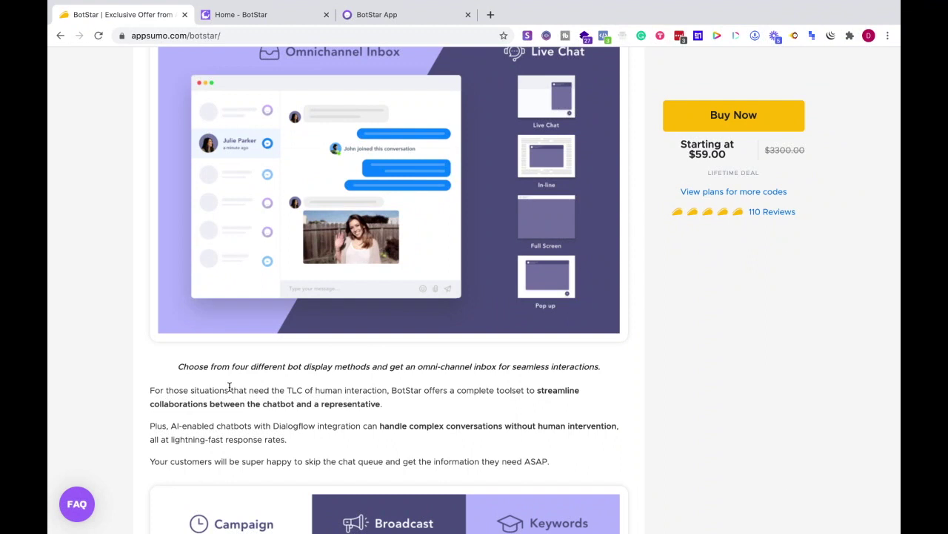
pyautogui.scroll(-5, 230, 386)
pyautogui.scroll(-4, 230, 387)
pyautogui.scroll(-5, 230, 386)
pyautogui.scroll(-4, 230, 390)
pyautogui.scroll(2, 229, 388)
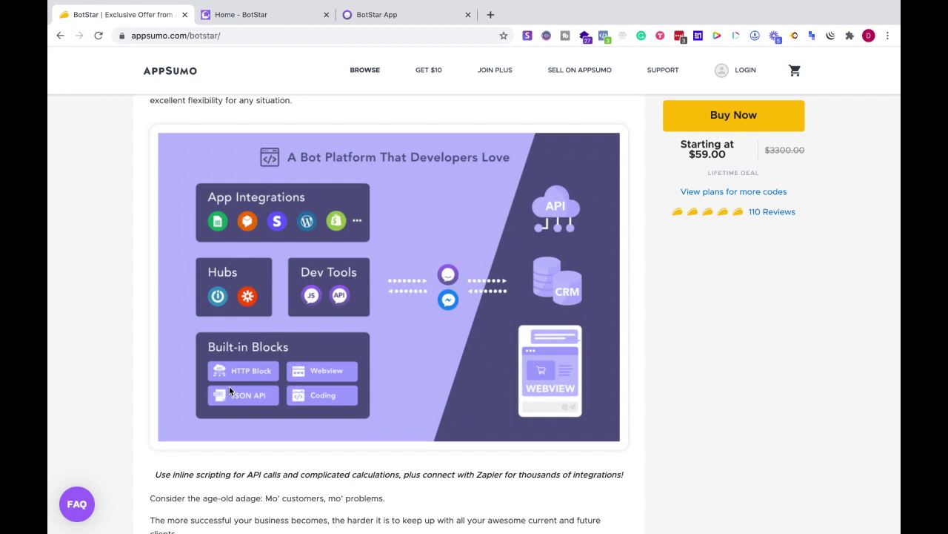
pyautogui.scroll(-5, 229, 390)
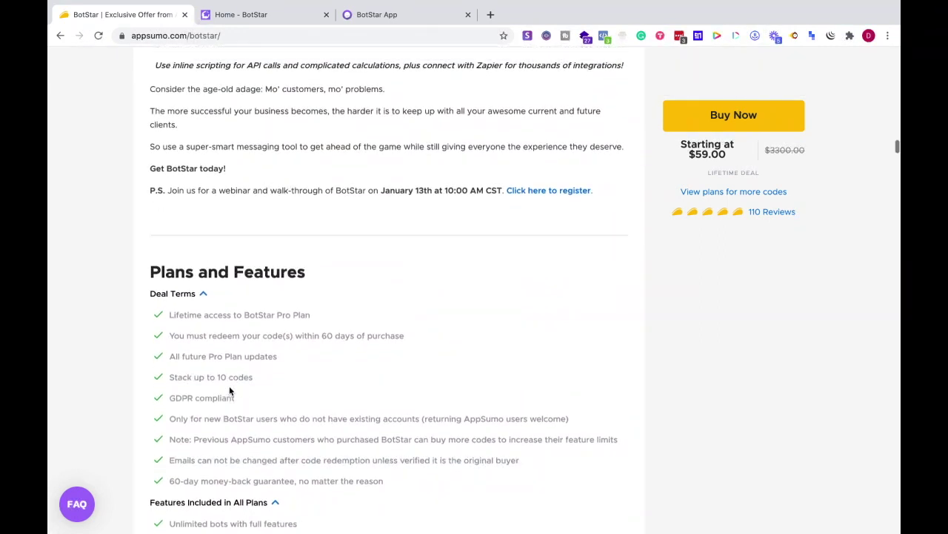
pyautogui.scroll(5, 229, 390)
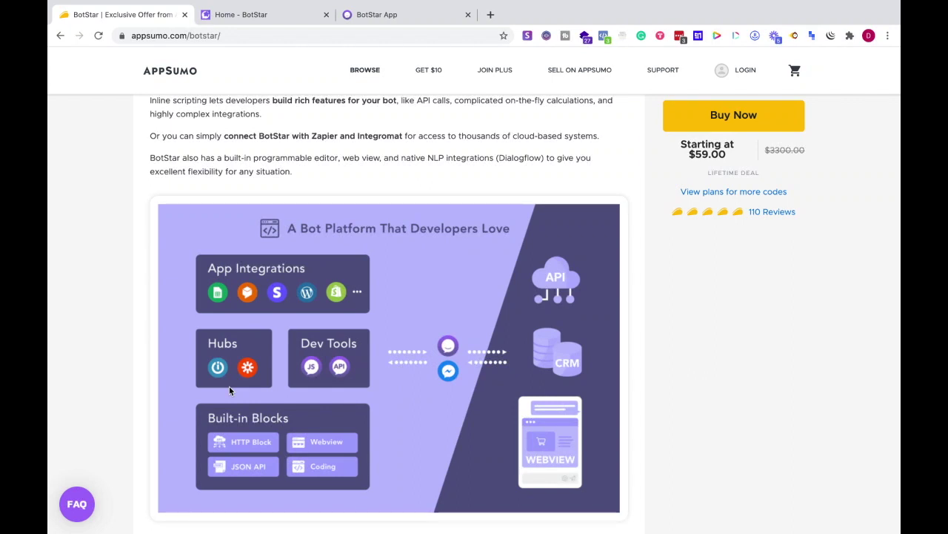
# Switch to the BotStar App dashboard and choose the 'Create a New Bot' card
pyautogui.click(246, 18)
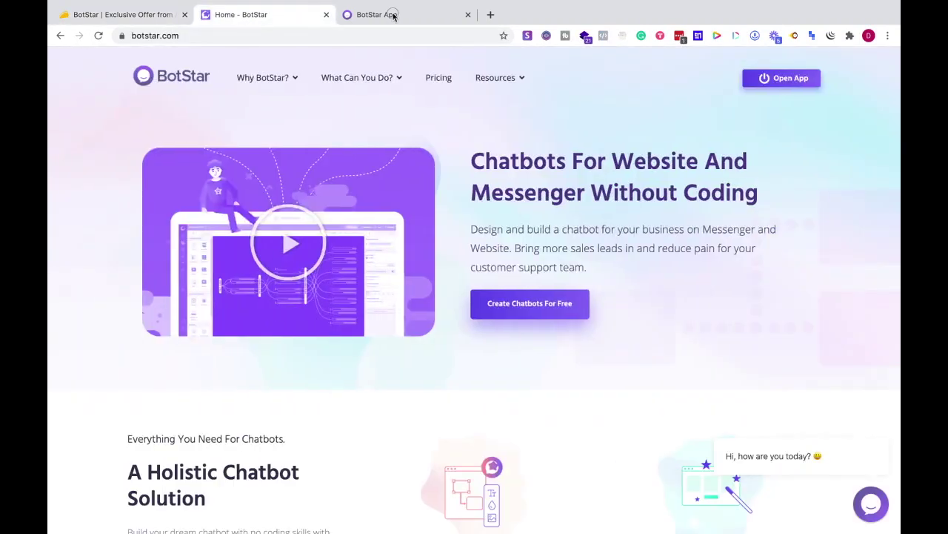
pyautogui.click(394, 17)
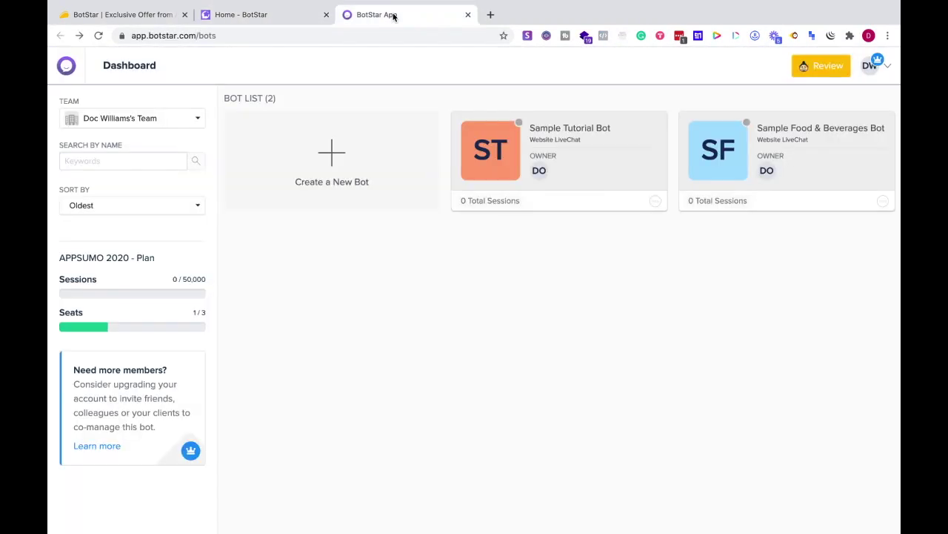
pyautogui.click(284, 15)
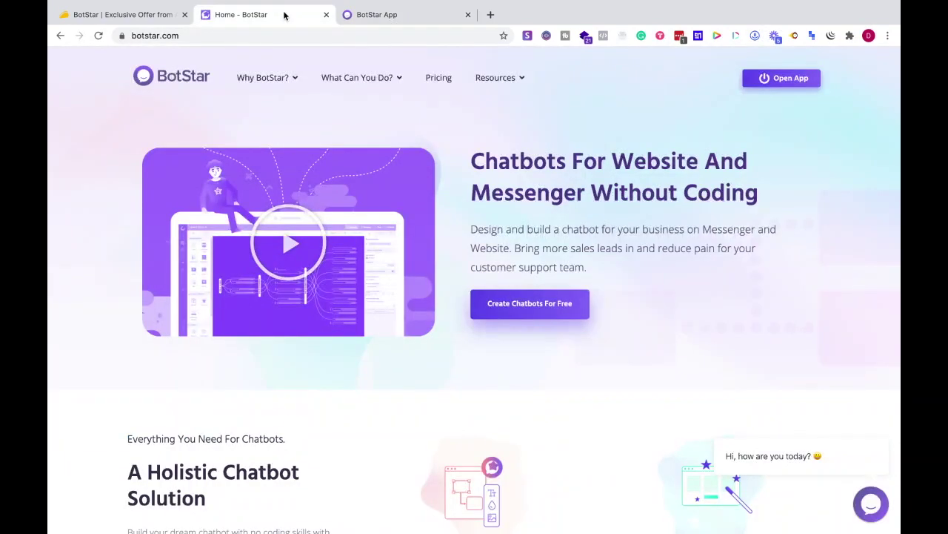
pyautogui.click(376, 15)
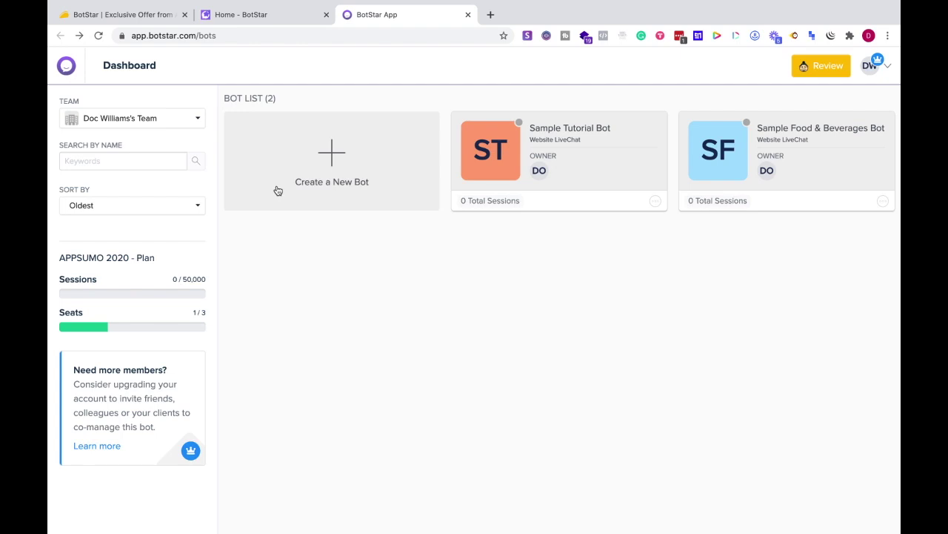
pyautogui.click(318, 175)
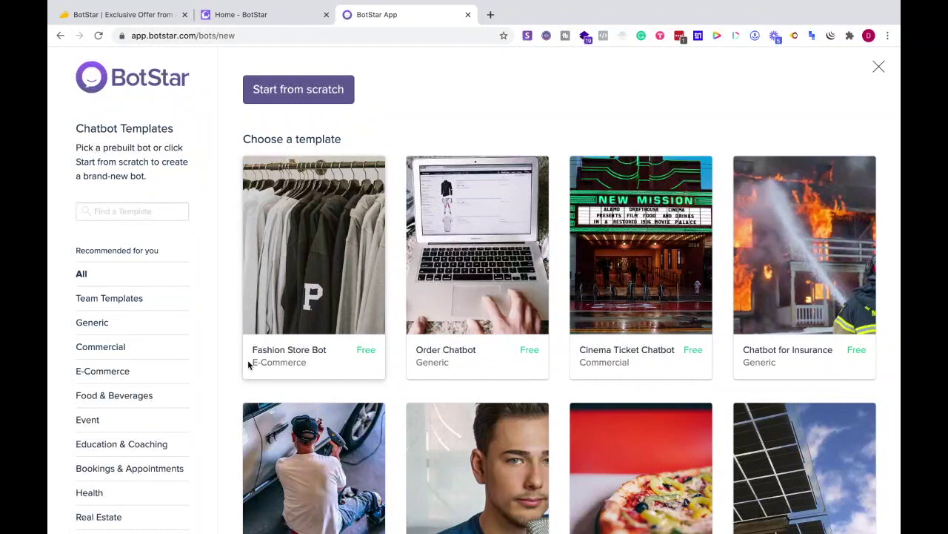
# Search Find a Template for 'youtbe', correcting the typo, to show the YouTube Channel Chatbot
pyautogui.scroll(-1, 205, 339)
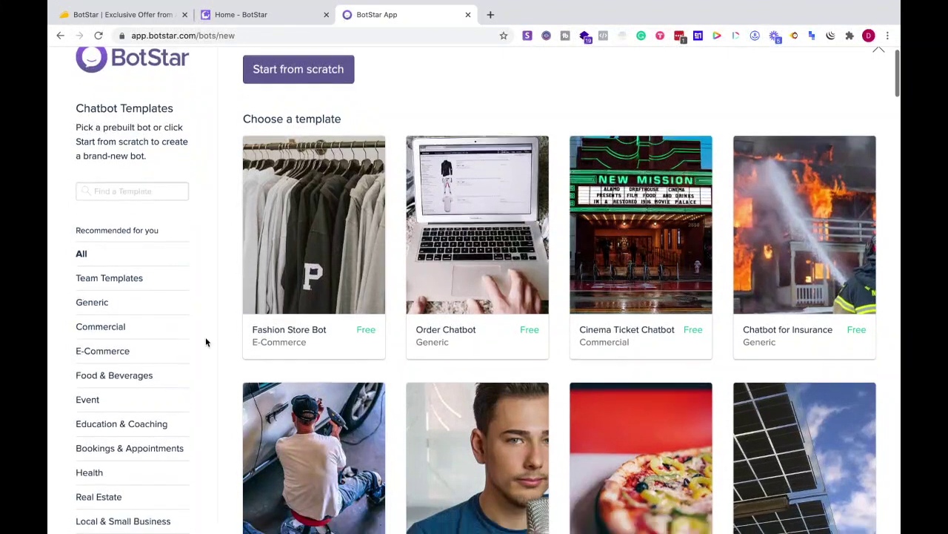
pyautogui.scroll(-2, 206, 341)
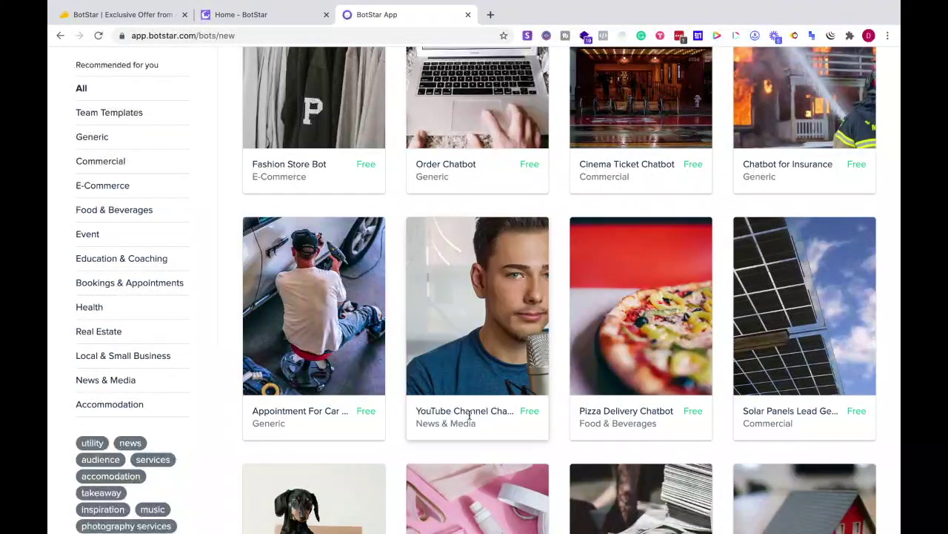
pyautogui.scroll(3, 156, 150)
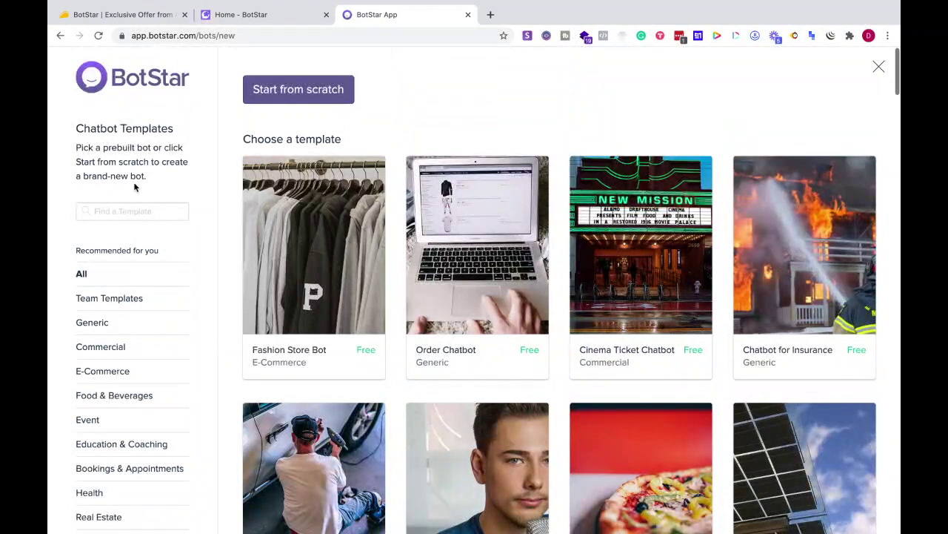
pyautogui.click(128, 212)
pyautogui.write('youtbe')
pyautogui.press('BackSpace')
pyautogui.press('BackSpace')
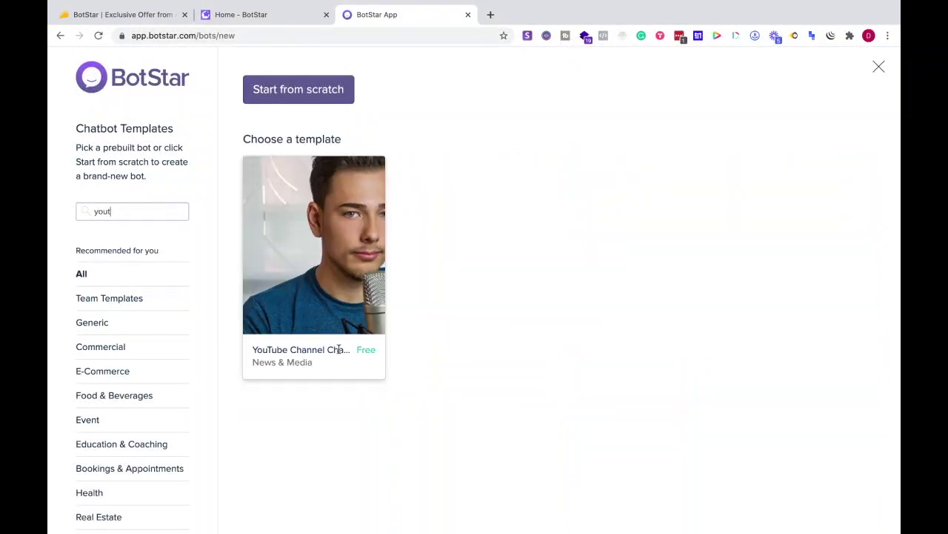
pyautogui.moveTo(314, 267)
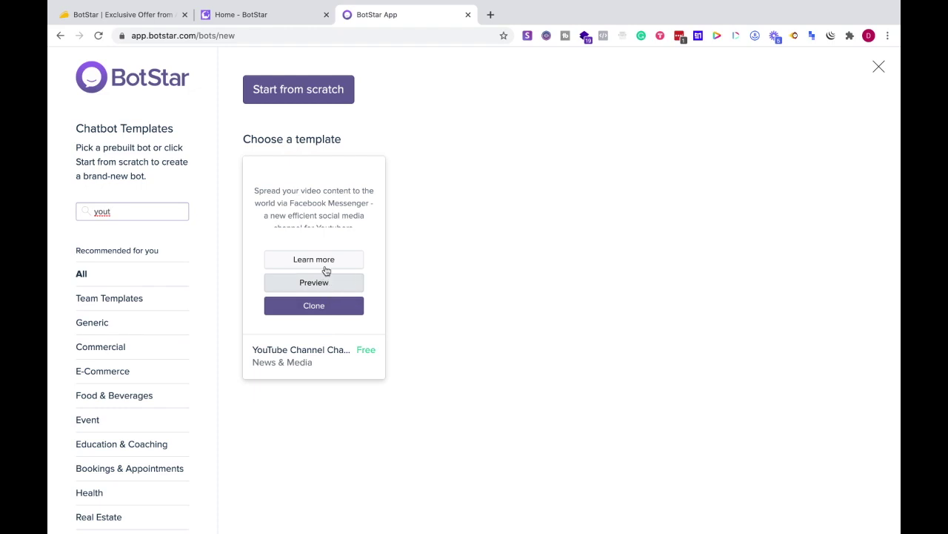
# Read the YouTube Channel Chatbot's Learn more description and load its live Preview
pyautogui.click(326, 267)
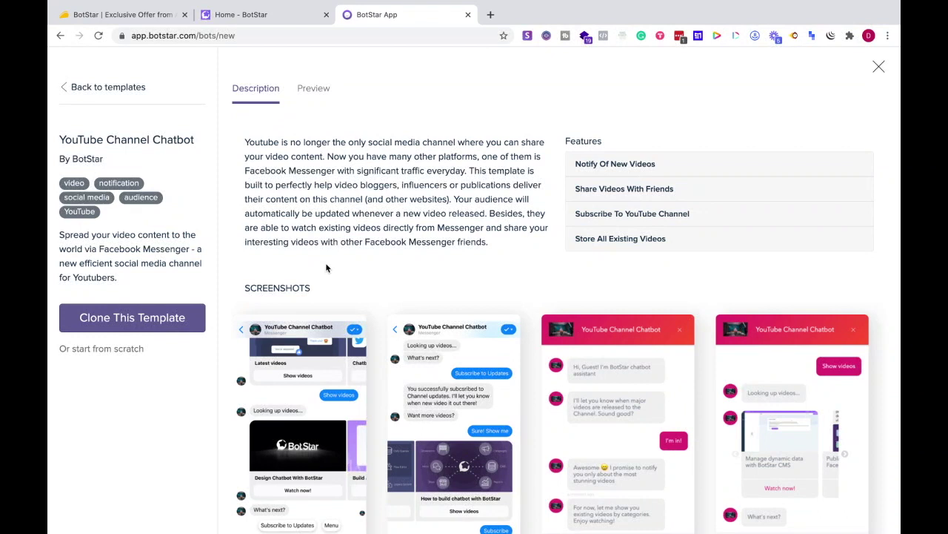
pyautogui.scroll(-5, 326, 267)
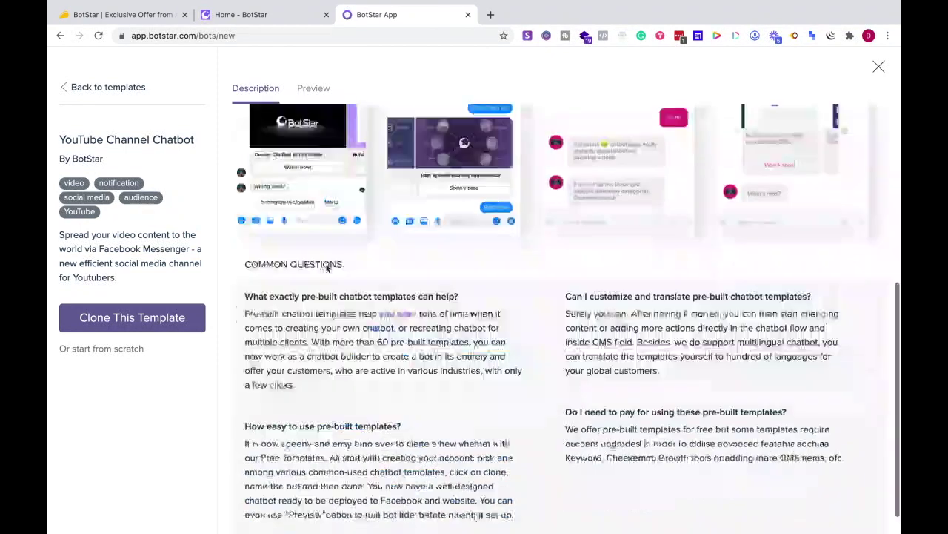
pyautogui.scroll(5, 326, 267)
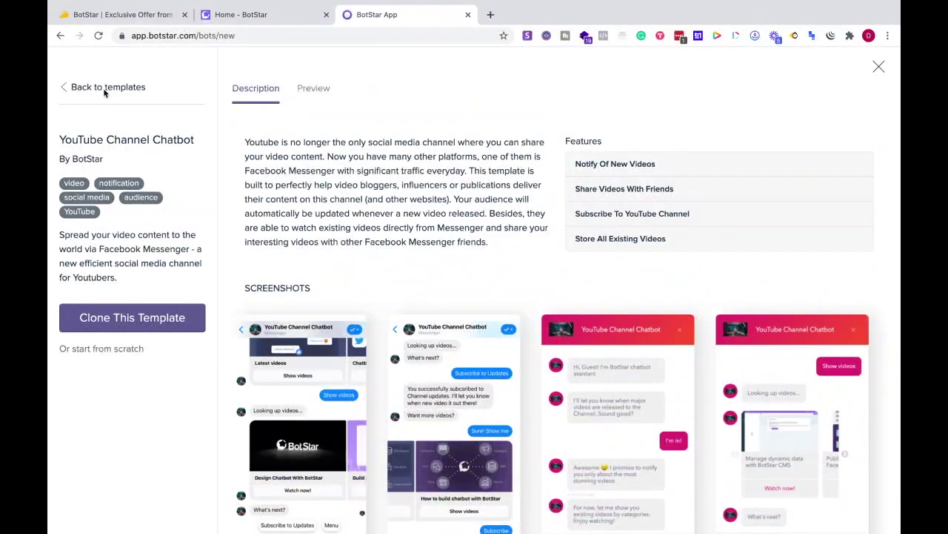
pyautogui.click(310, 88)
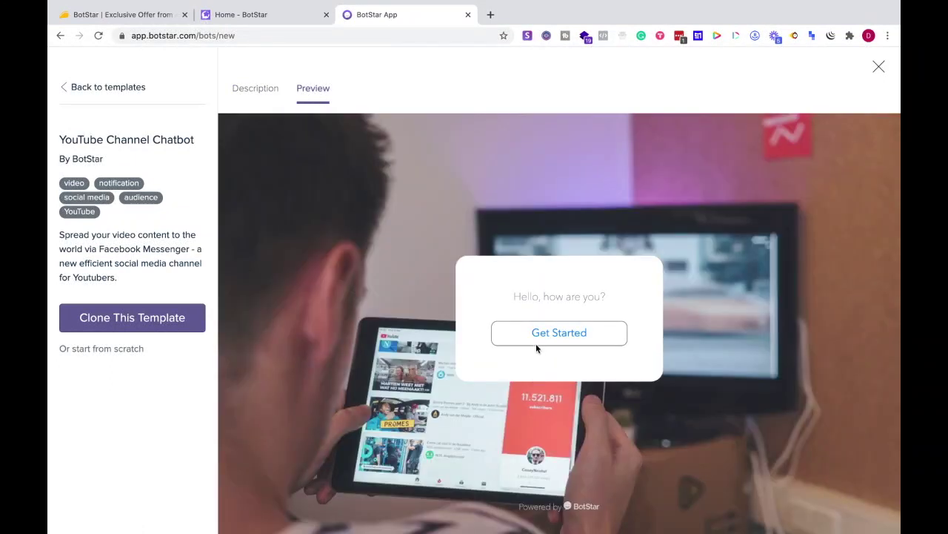
# Chat through the preview with Get Started and I'm in!, then go Back to templates
pyautogui.click(536, 342)
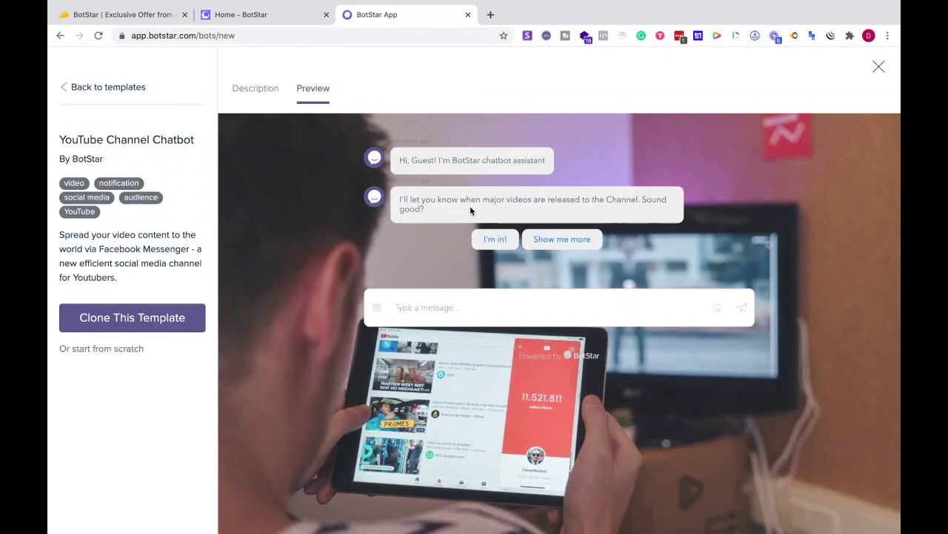
pyautogui.click(486, 241)
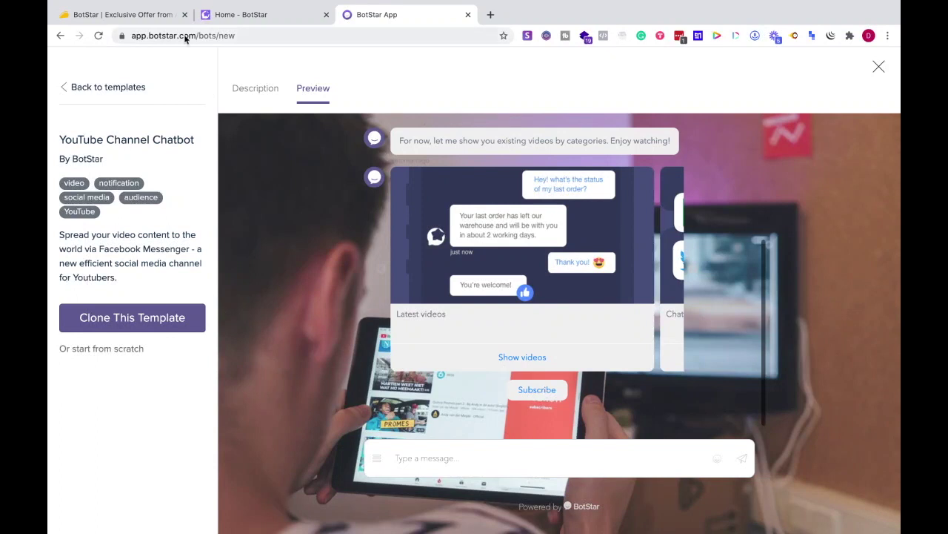
pyautogui.click(99, 88)
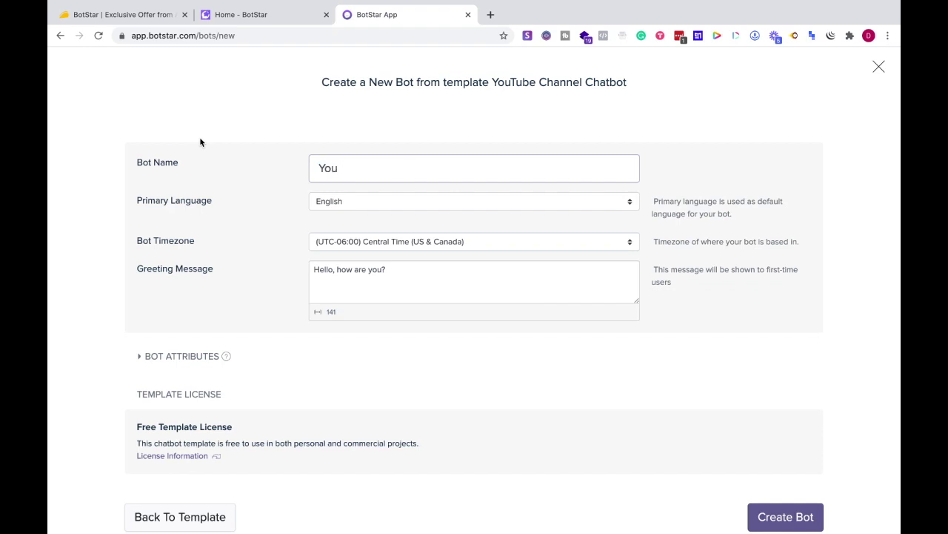
# Name the bot 'Youtube beta app', keeping English as language and Central Time as timezone
pyautogui.write('tube beta app')
pyautogui.click(349, 207)
pyautogui.click(395, 200)
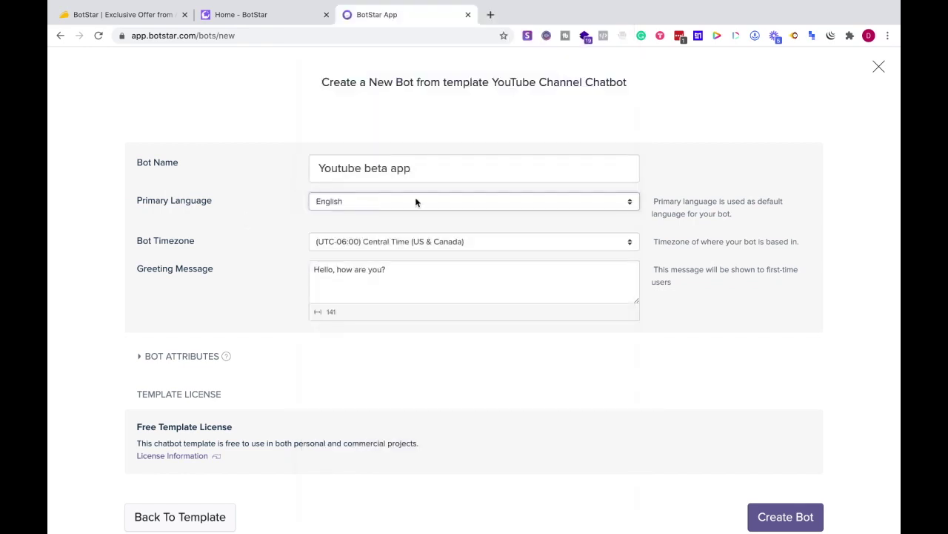
pyautogui.click(417, 243)
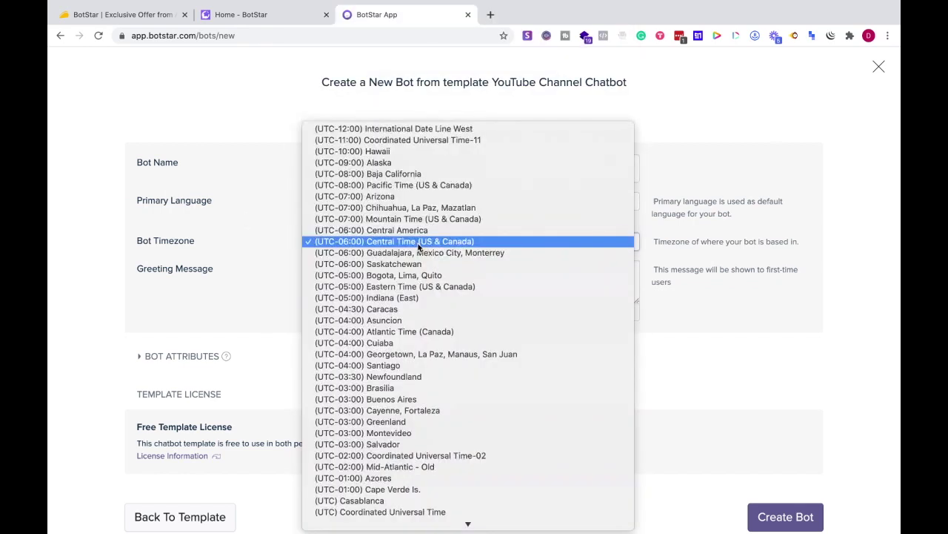
pyautogui.click(248, 265)
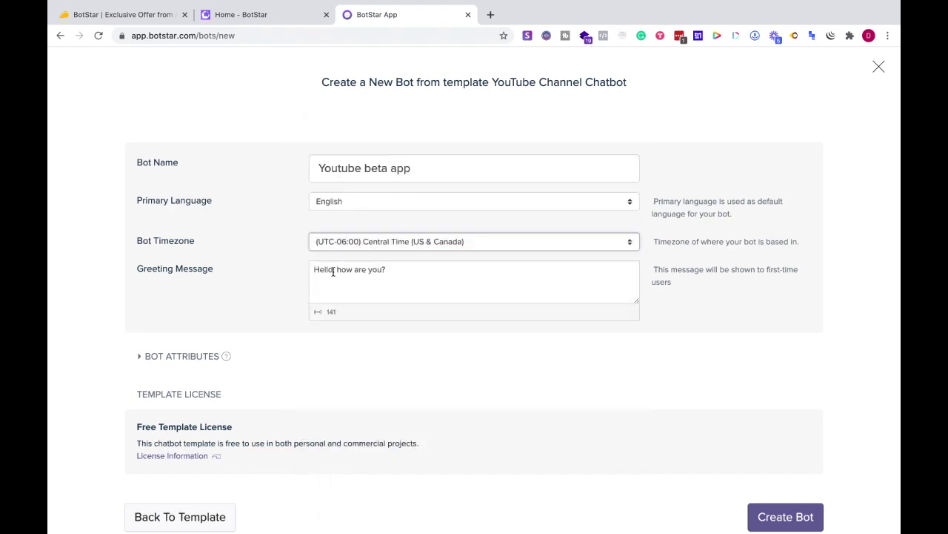
# Replace 'Hello' with 'Hey' so the greeting reads 'Hey, how are you?'
pyautogui.doubleClick(332, 269)
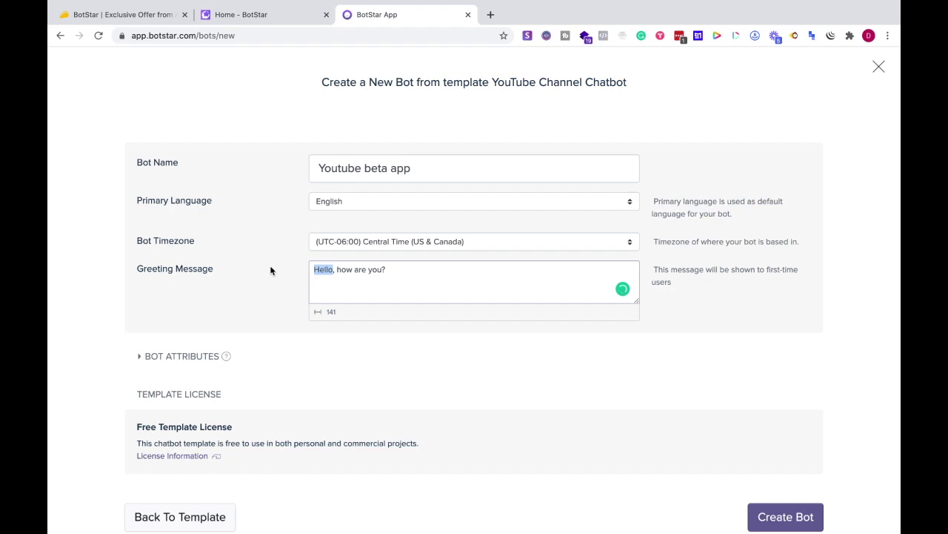
pyautogui.write('Hey')
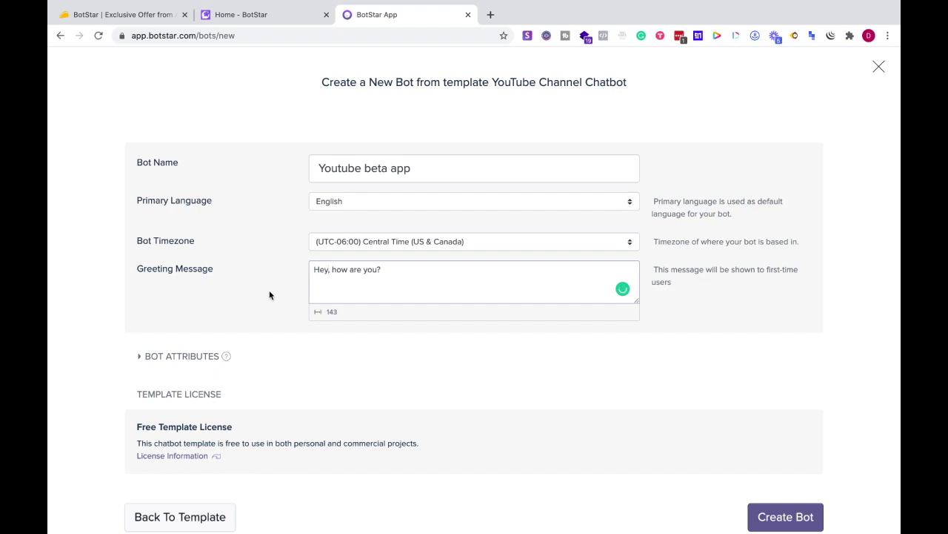
pyautogui.scroll(-2, 269, 307)
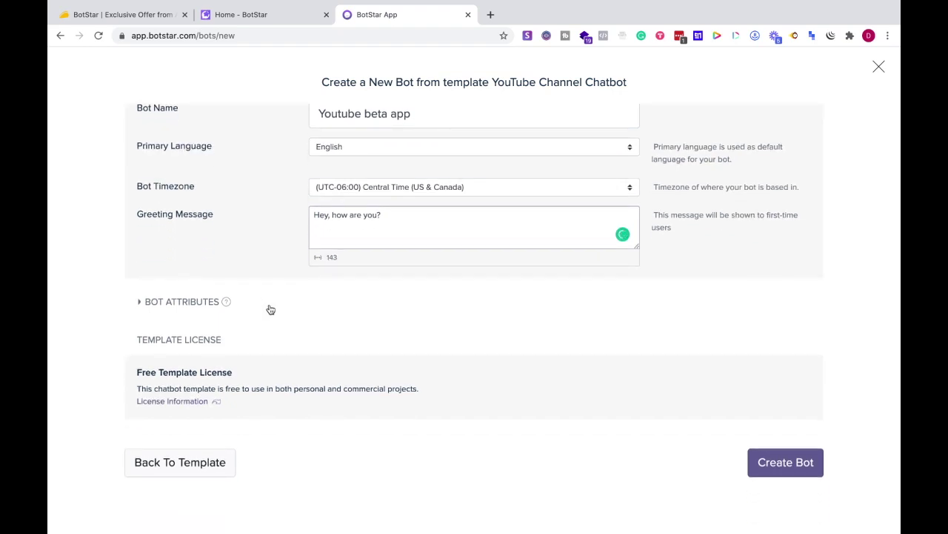
pyautogui.scroll(2, 585, 191)
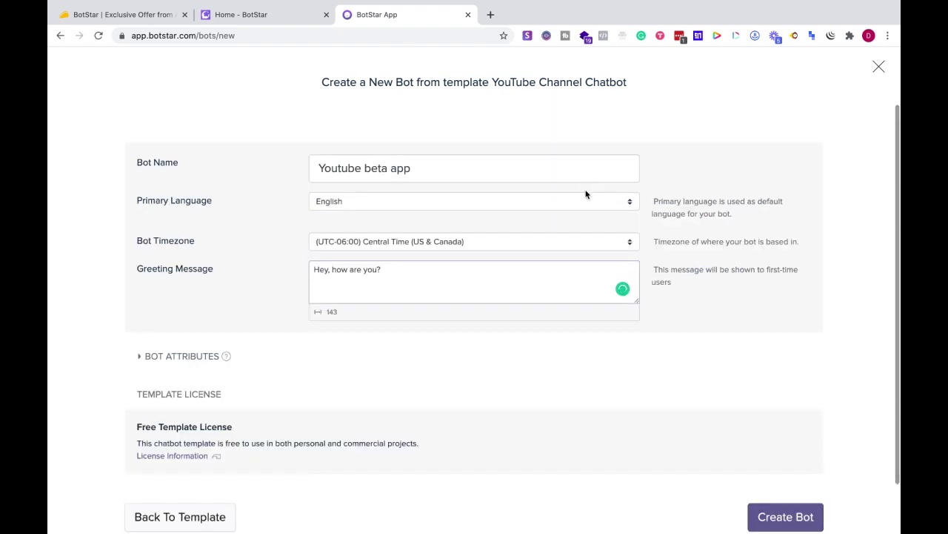
pyautogui.scroll(-2, 586, 193)
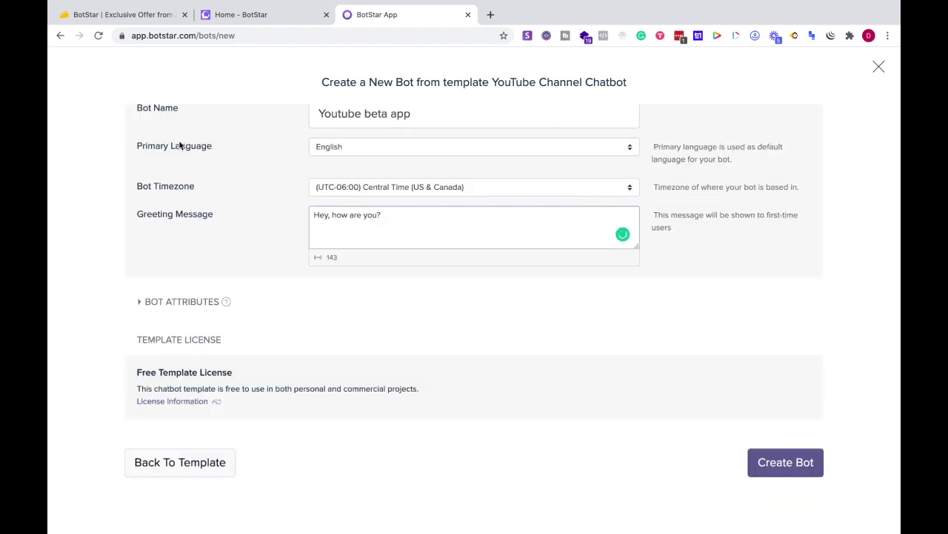
pyautogui.scroll(2, 338, 351)
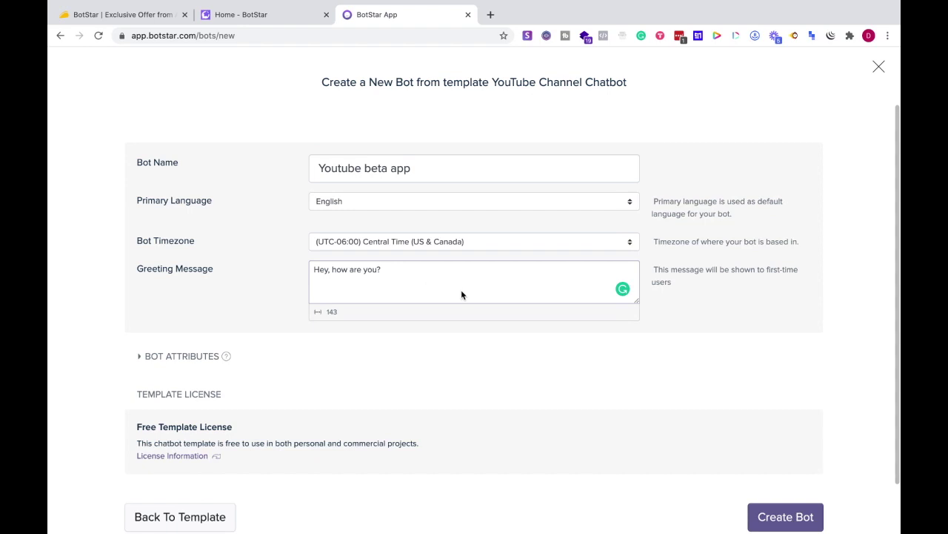
pyautogui.scroll(-2, 548, 275)
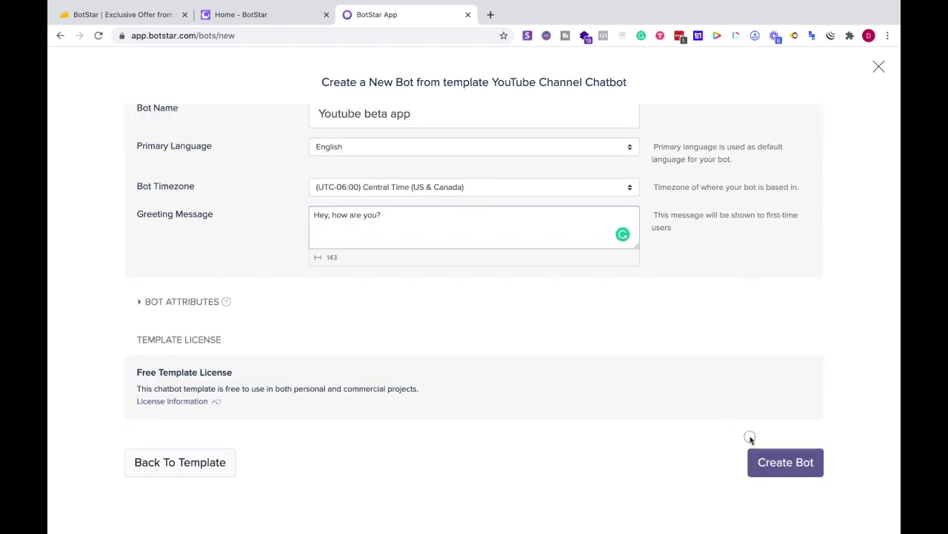
# Create the bot and pan its flow to view the Greeting, Introduction, video blocks and videos module
pyautogui.click(793, 462)
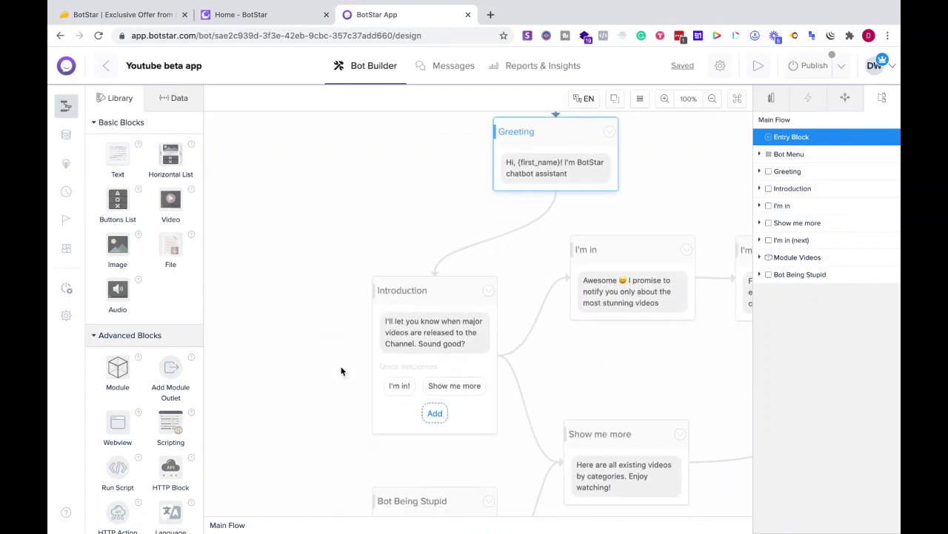
pyautogui.scroll(-3, 391, 403)
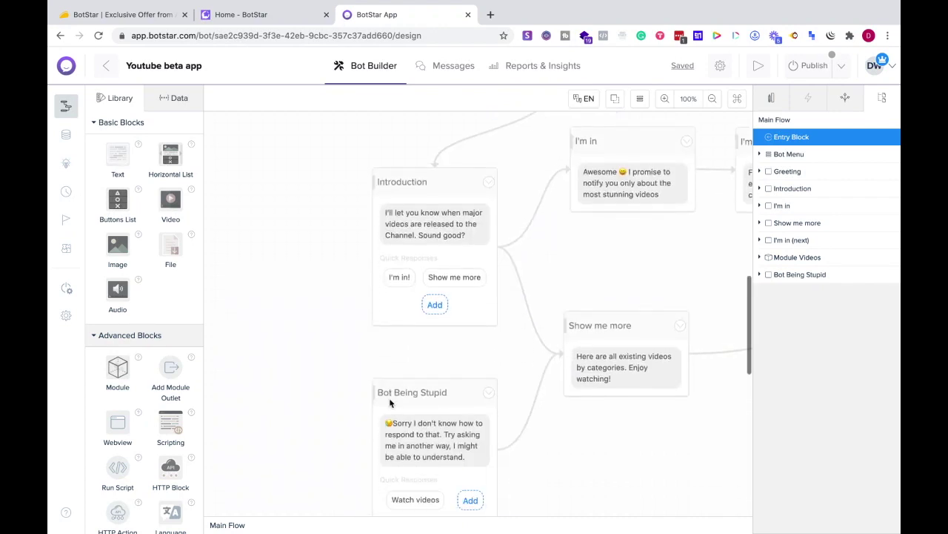
pyautogui.scroll(3, 400, 295)
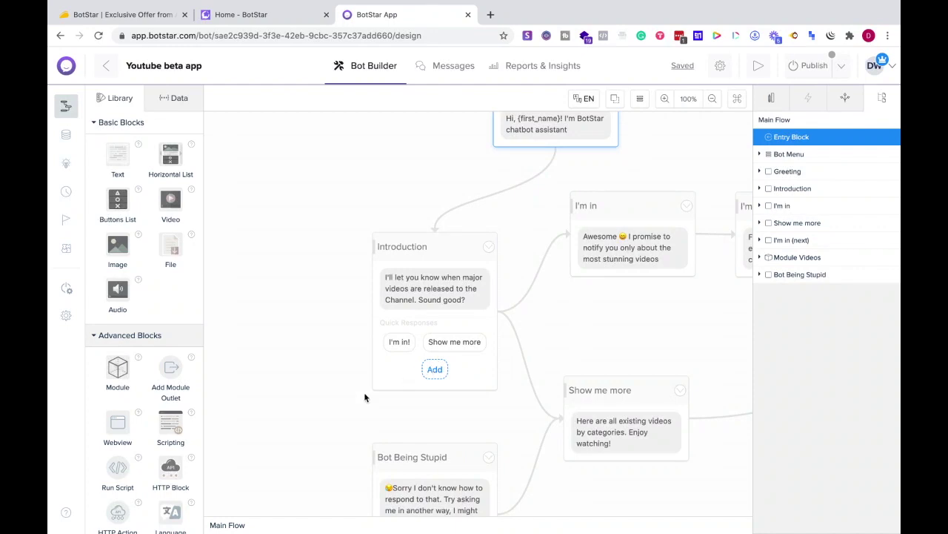
pyautogui.hscroll(5, 365, 398)
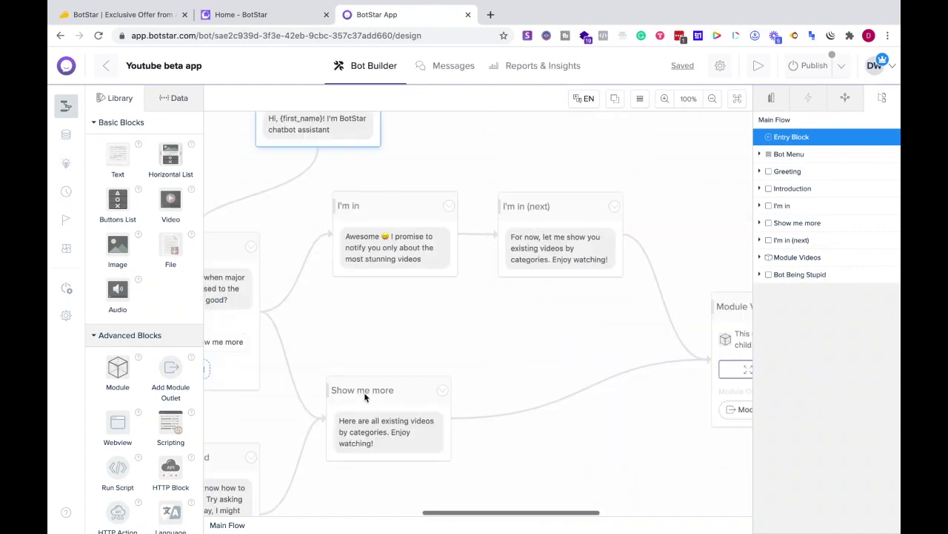
pyautogui.scroll(-2, 364, 398)
pyautogui.scroll(1, 364, 398)
pyautogui.hscroll(3, 364, 398)
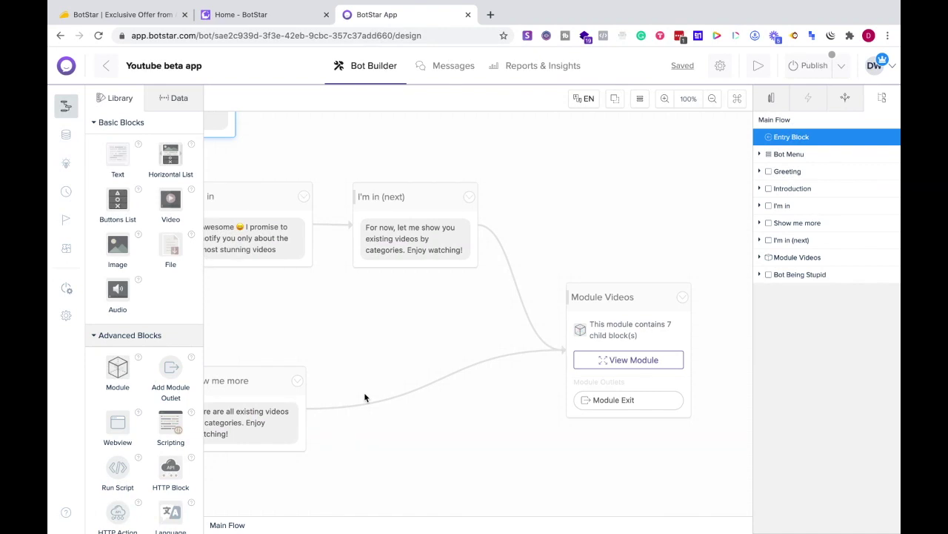
pyautogui.hscroll(-2, 321, 385)
pyautogui.scroll(1, 320, 385)
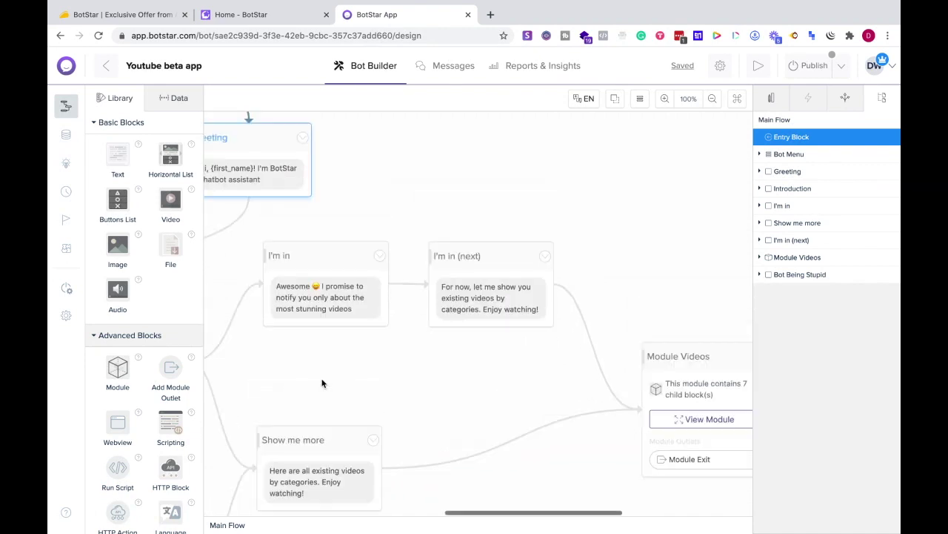
pyautogui.scroll(2, 320, 386)
pyautogui.hscroll(-3, 322, 383)
pyautogui.hscroll(-1, 322, 383)
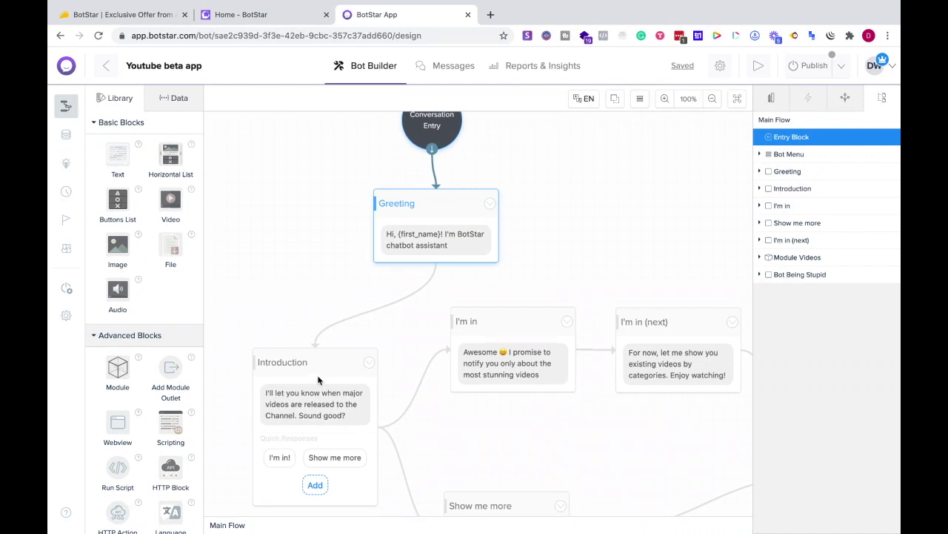
pyautogui.scroll(-3, 264, 299)
pyautogui.scroll(-4, 445, 377)
pyautogui.scroll(-3, 445, 378)
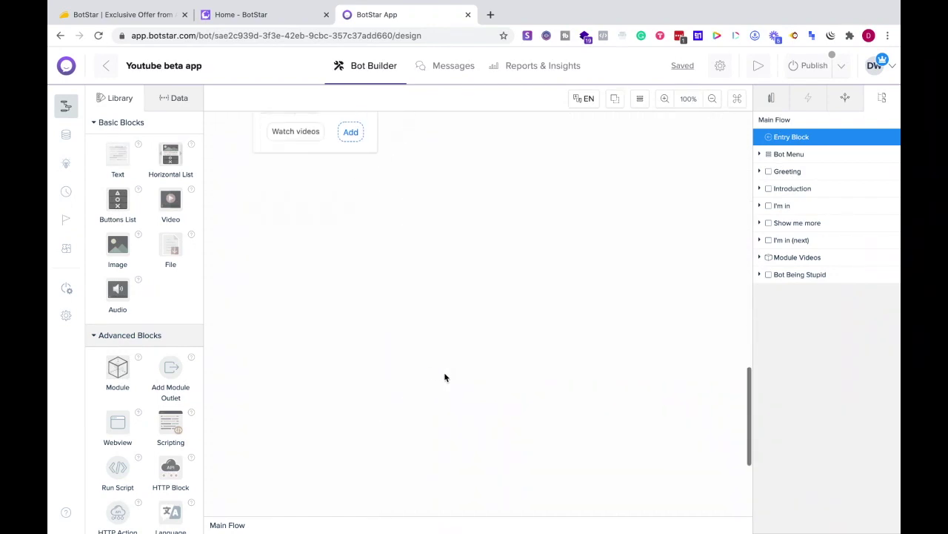
pyautogui.scroll(10, 429, 367)
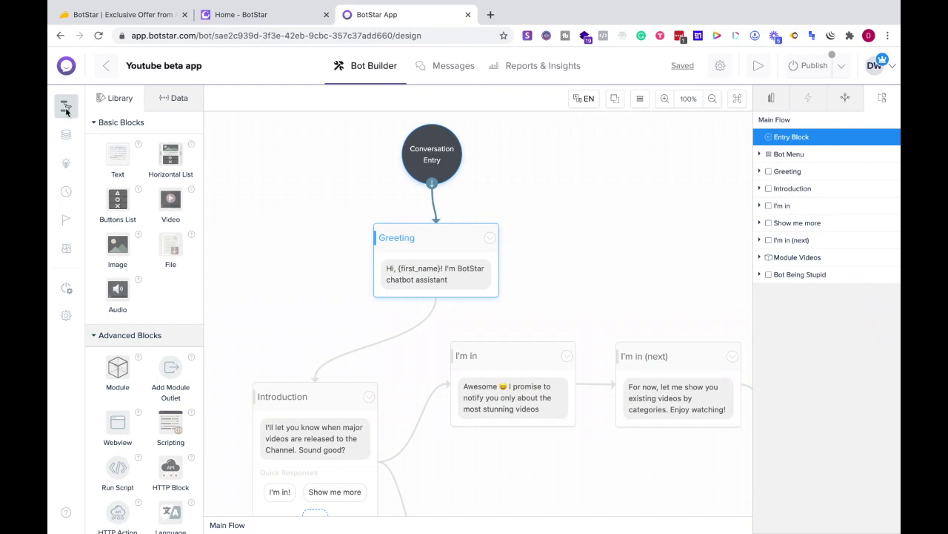
pyautogui.click(66, 135)
pyautogui.click(67, 109)
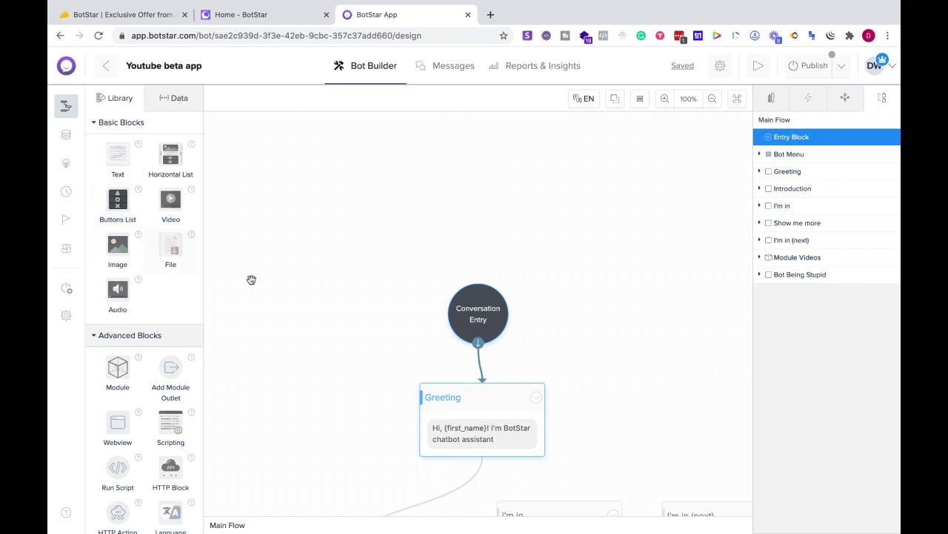
pyautogui.moveTo(121, 155)
pyautogui.mouseDown()
pyautogui.moveTo(340, 200)
pyautogui.moveTo(126, 160)
pyautogui.mouseUp()
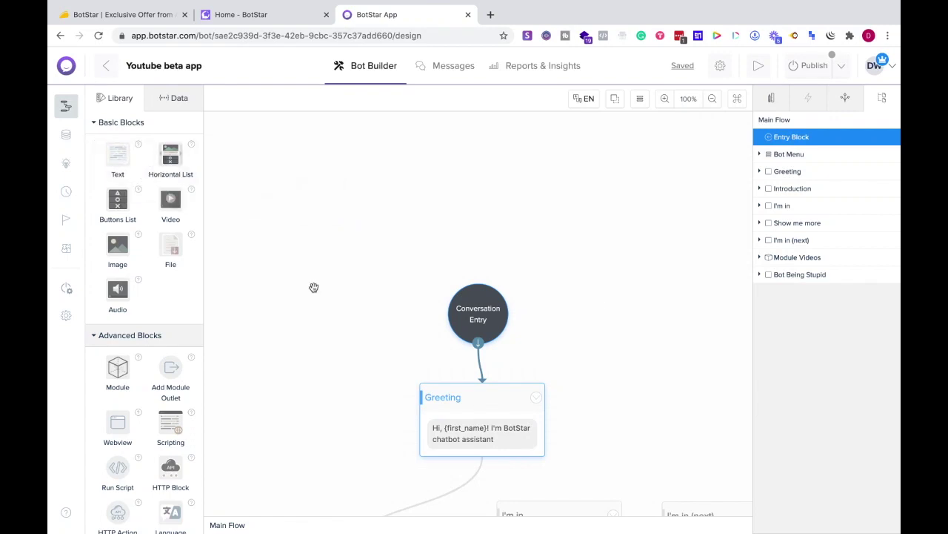
pyautogui.scroll(-3, 313, 286)
pyautogui.scroll(-3, 375, 305)
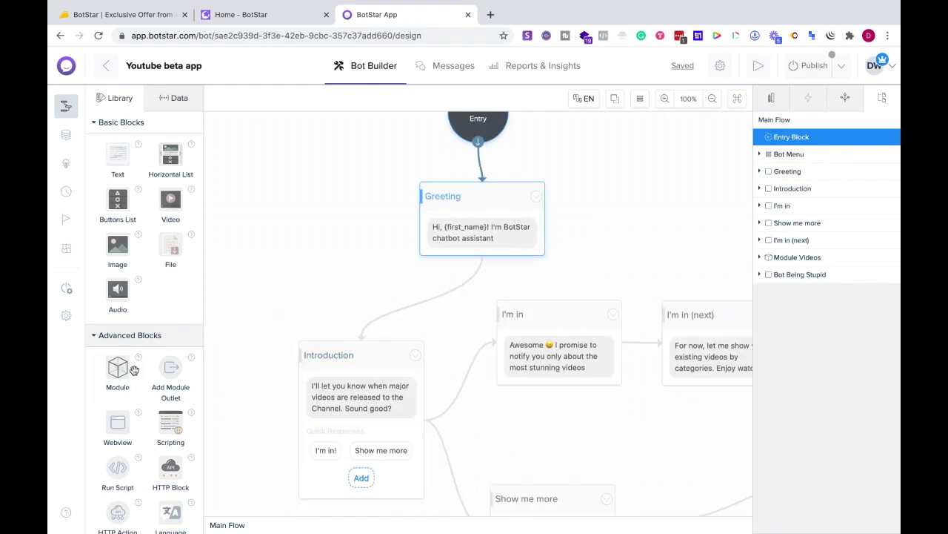
pyautogui.scroll(-3, 119, 367)
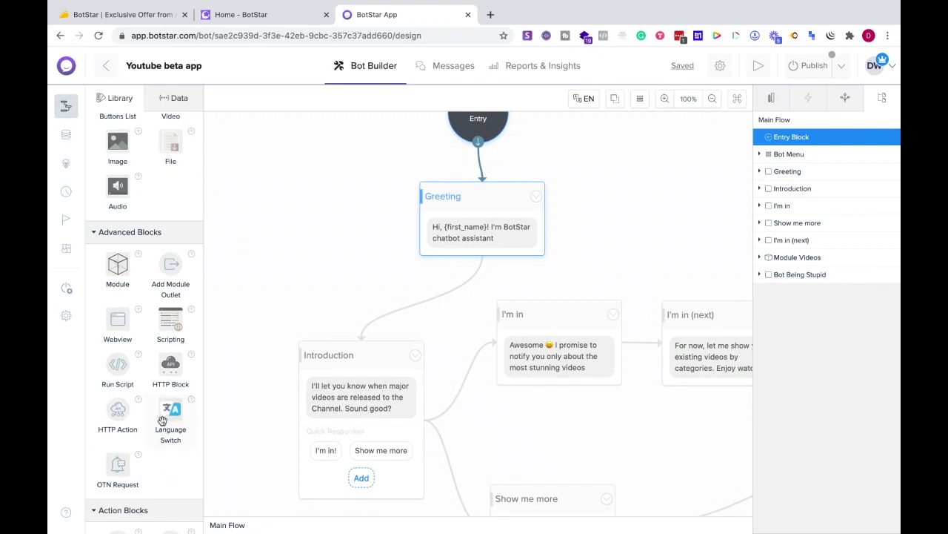
pyautogui.scroll(-2, 160, 411)
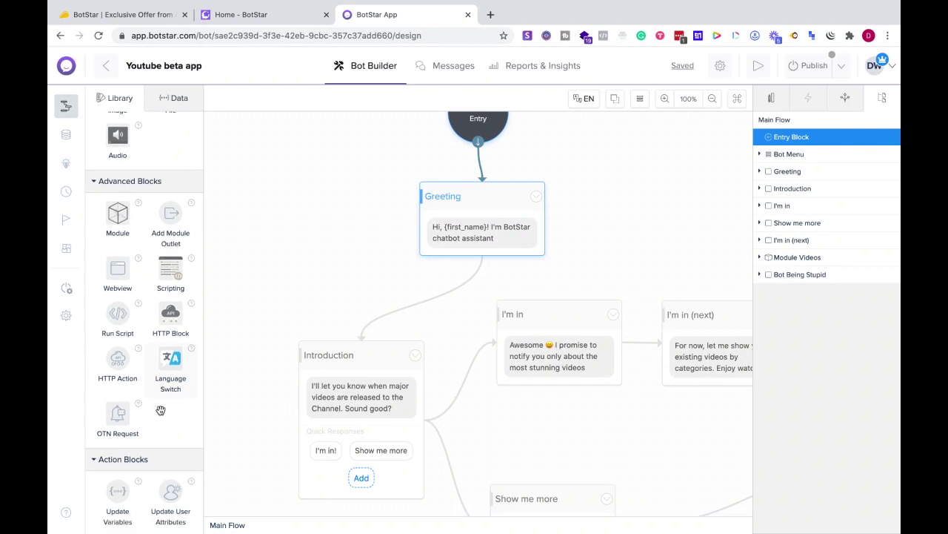
pyautogui.scroll(-1, 160, 410)
pyautogui.scroll(-1, 160, 411)
pyautogui.scroll(-5, 160, 411)
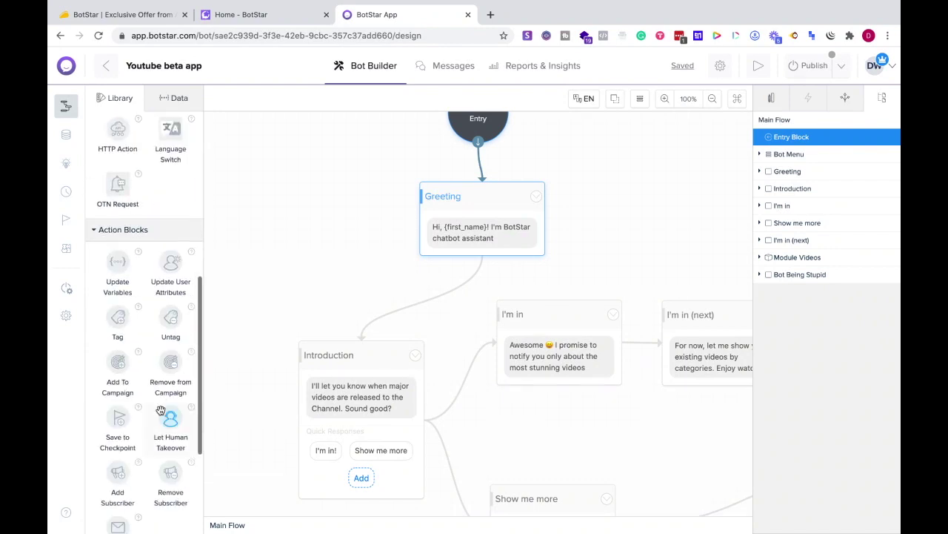
pyautogui.scroll(-3, 123, 418)
# Scroll down through the Library blocks in the Youtube beta app flow editor
pyautogui.scroll(-1, 123, 417)
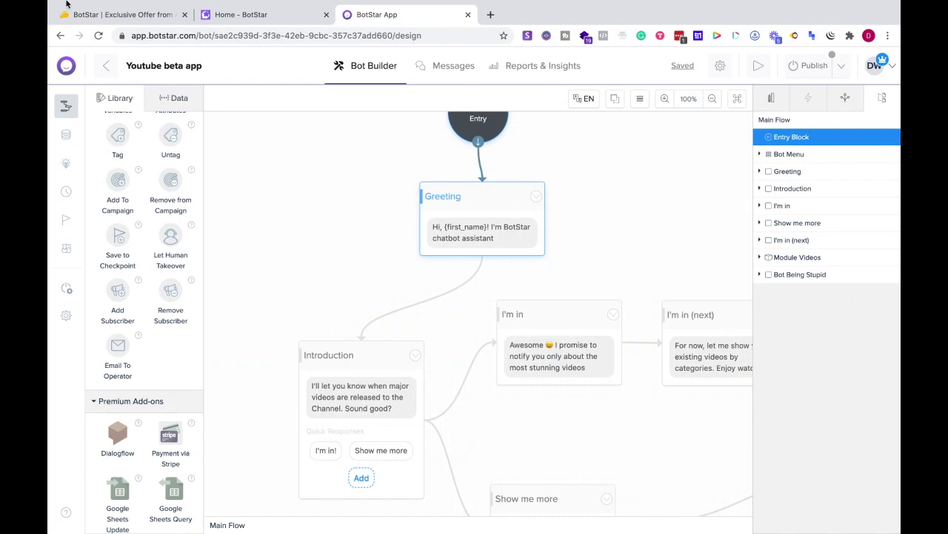
pyautogui.click(95, 16)
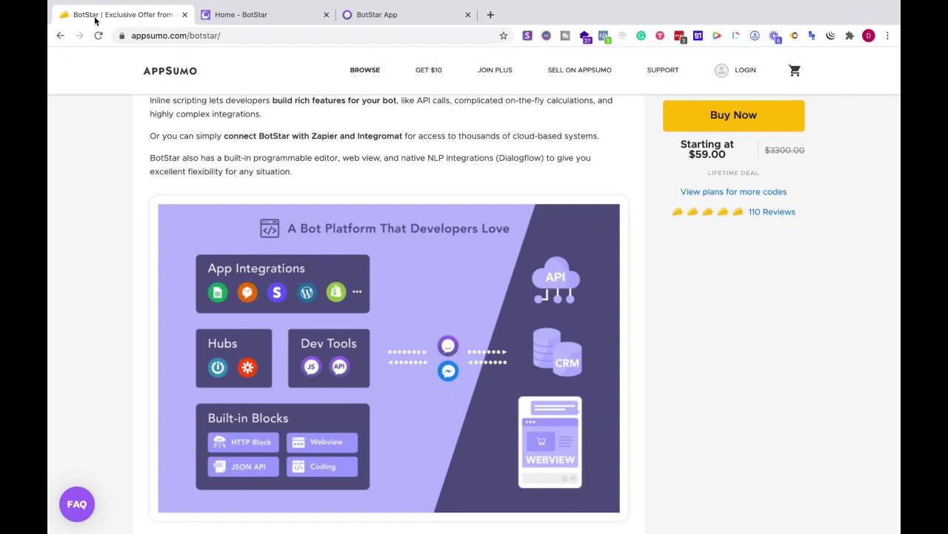